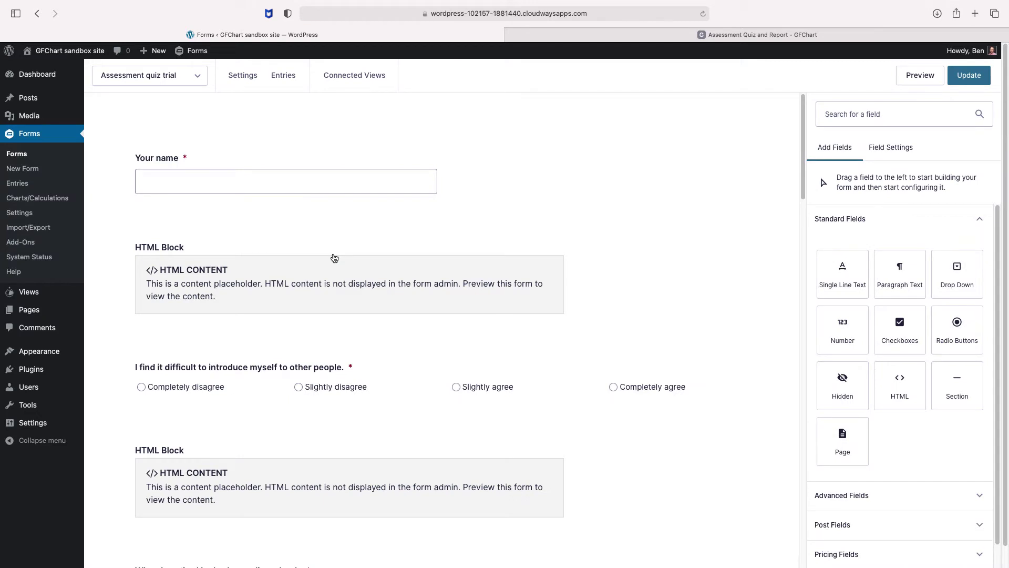
- Review the field settings of the "Your name" field and the first HTML block of the assessment quiz form
mouse_move(197, 167)
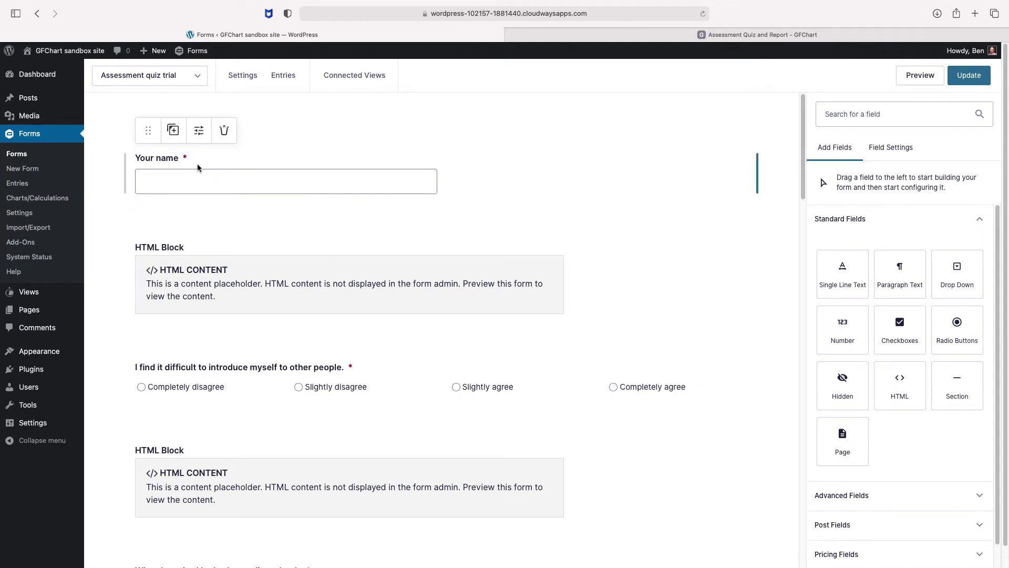
click(197, 167)
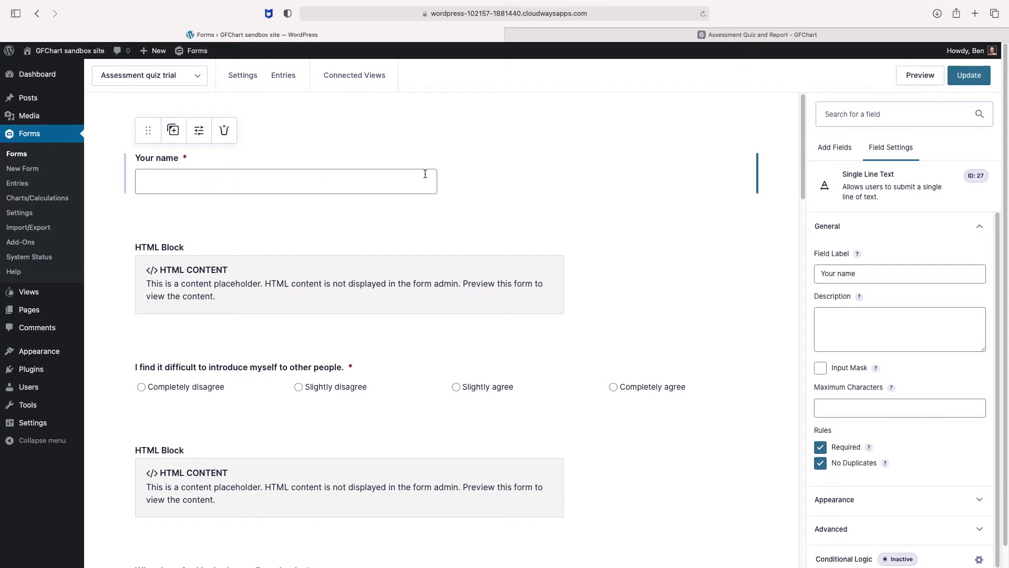
drag(803, 193, 803, 216)
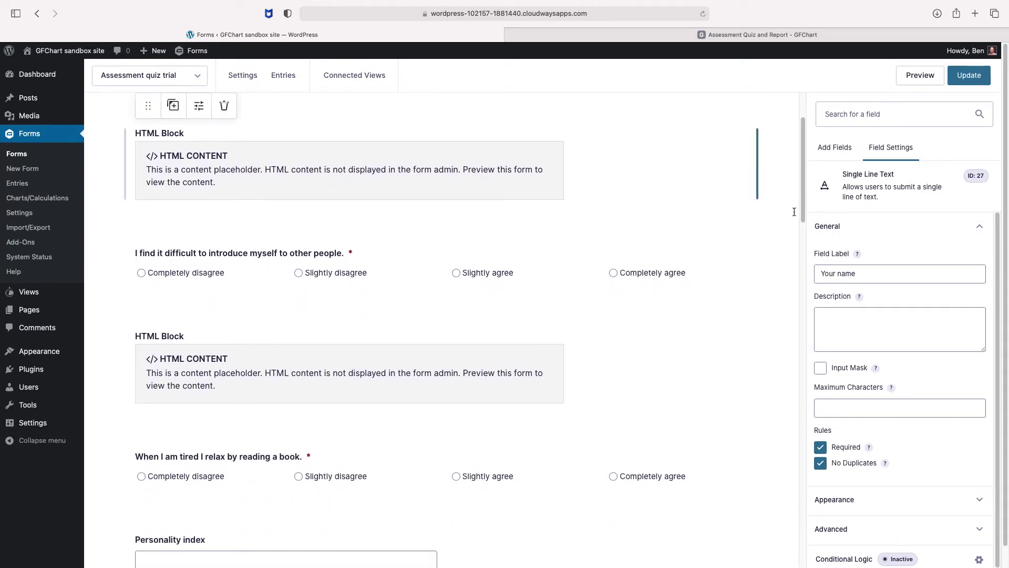
click(220, 166)
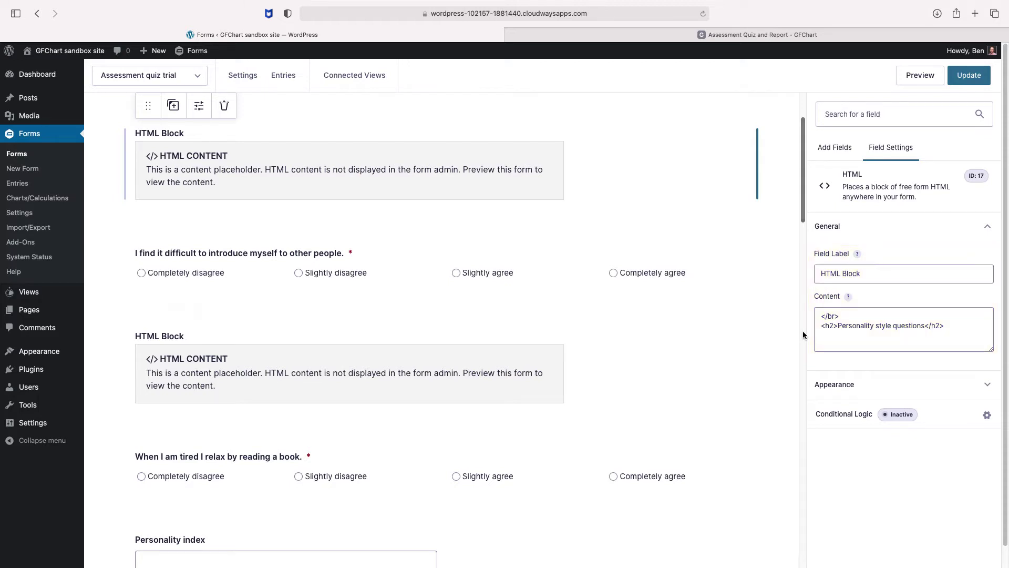
- Review the choices with values, rules, appearance and advanced settings of the "I find it difficult to introduce myself to other people." question
click(325, 269)
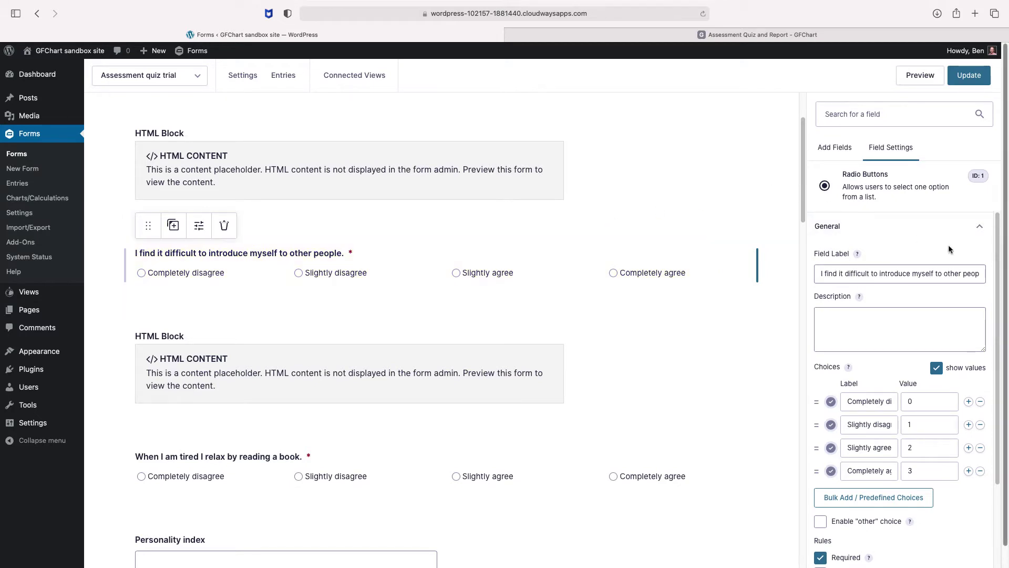
scroll(998, 284, down, 1)
scroll(998, 284, down, 2)
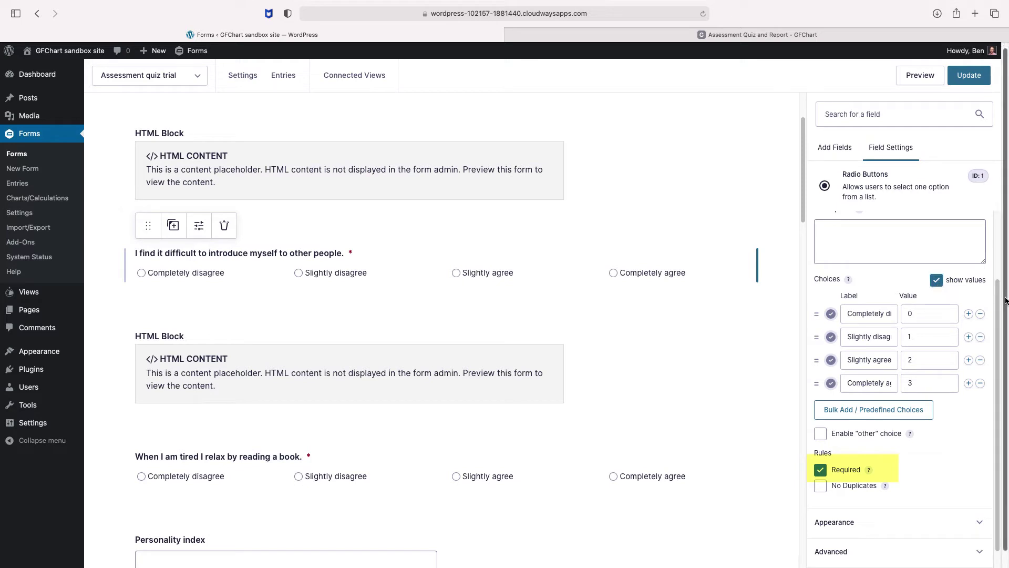
scroll(1000, 429, down, 1)
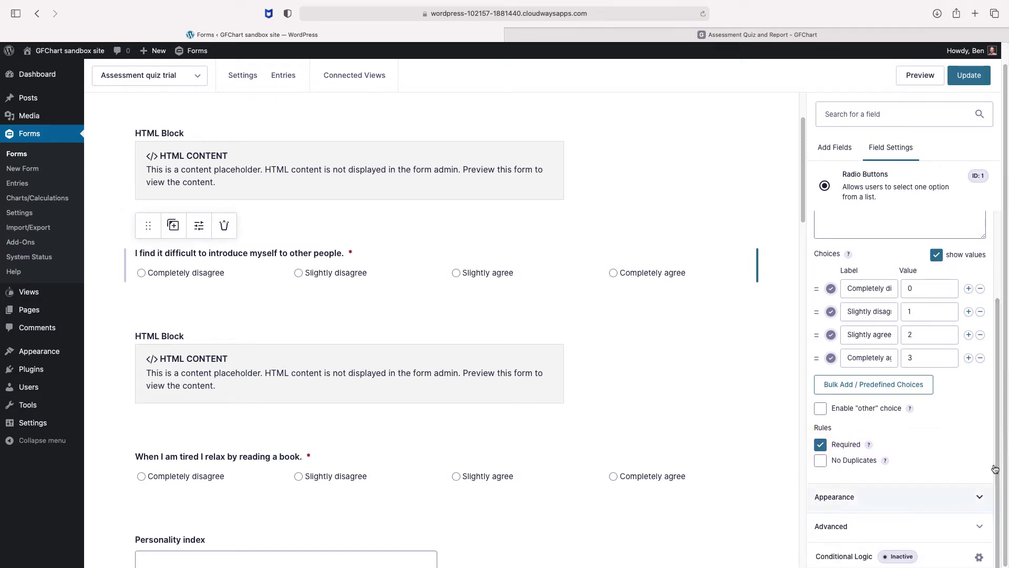
click(980, 498)
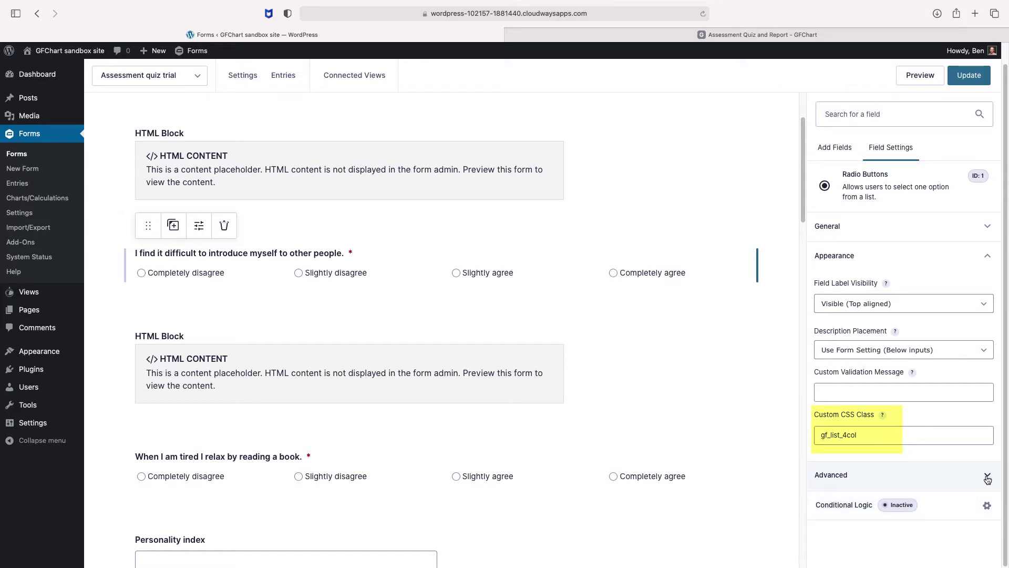
click(986, 476)
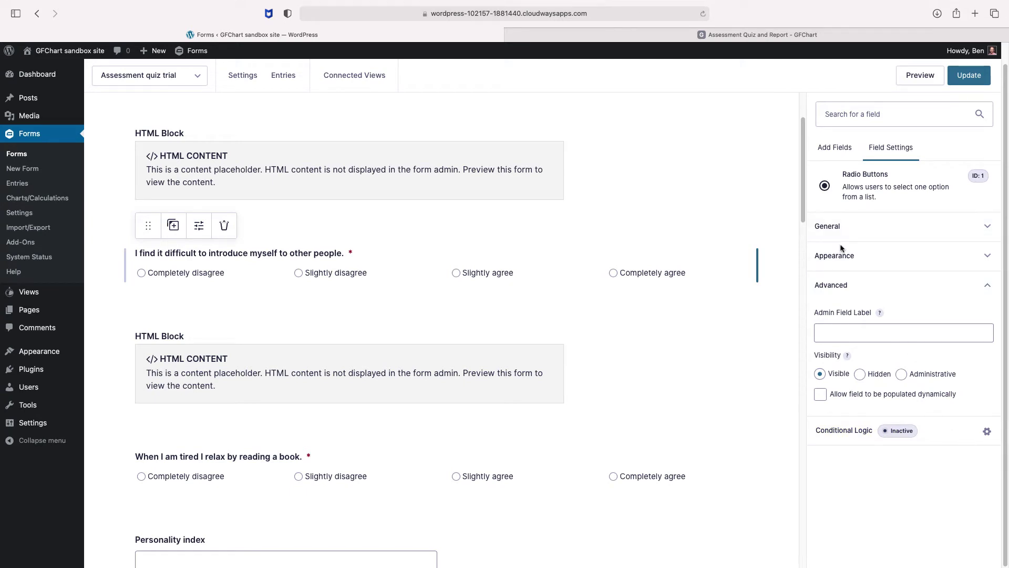
- Inspect the "When I am tired I relax by reading a book." question and the Personality index field's calculation formula
drag(803, 188, 802, 235)
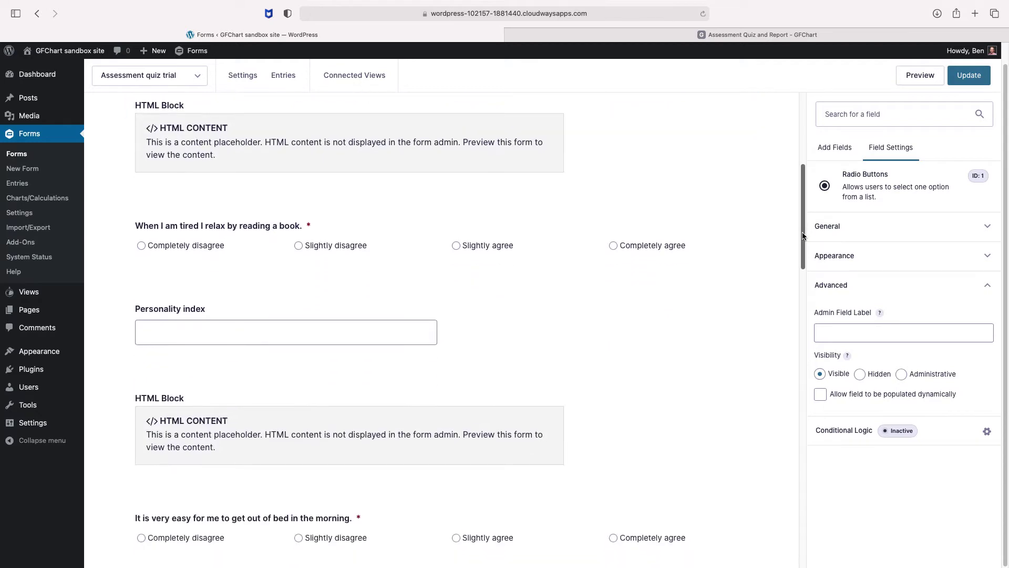
click(452, 232)
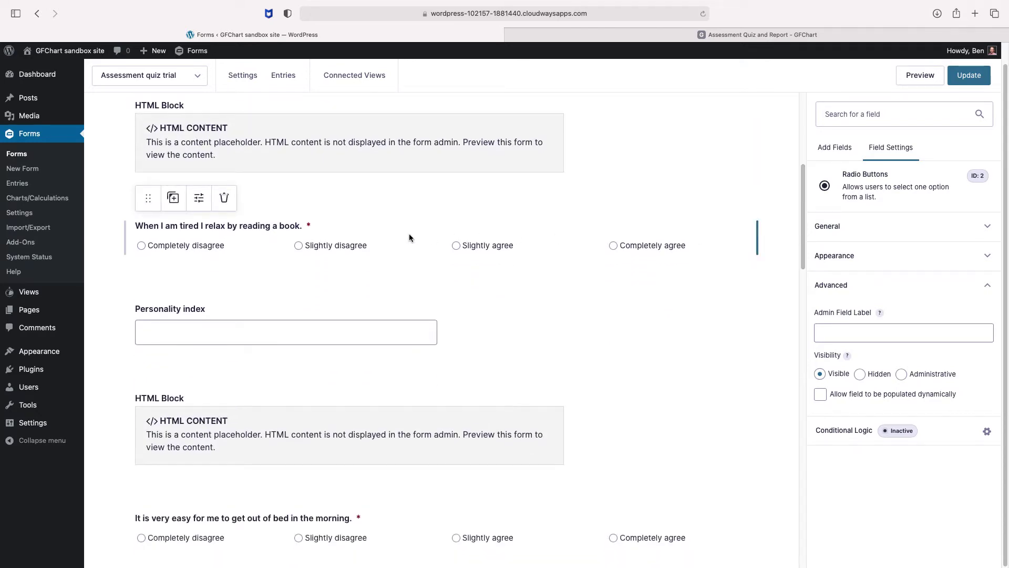
click(308, 314)
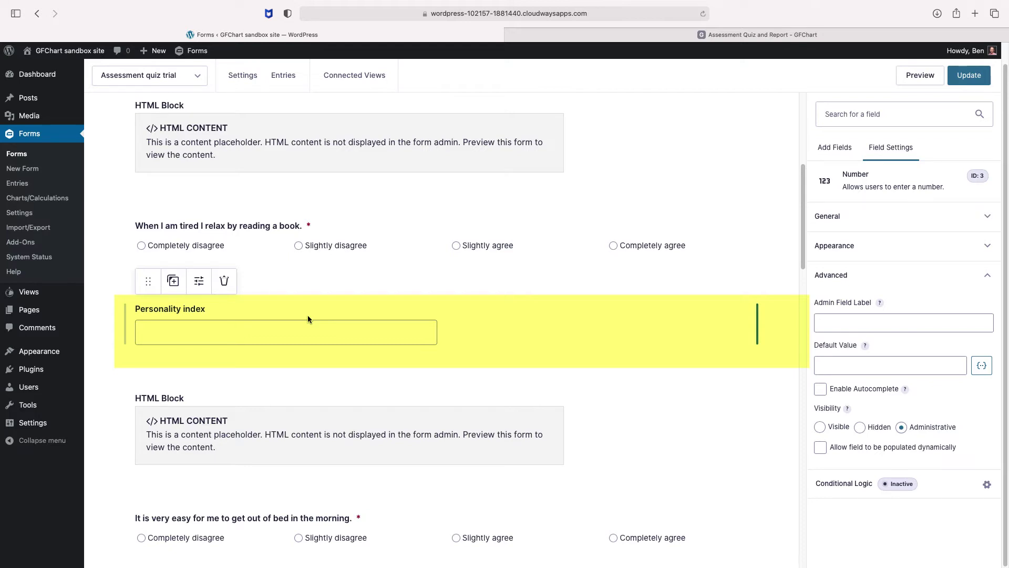
click(987, 219)
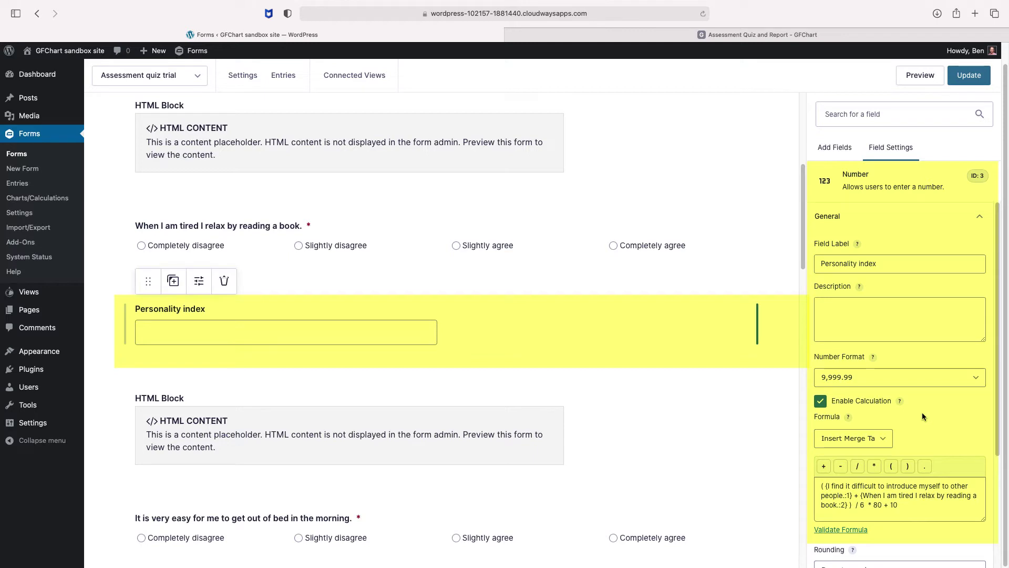
drag(997, 392, 1001, 476)
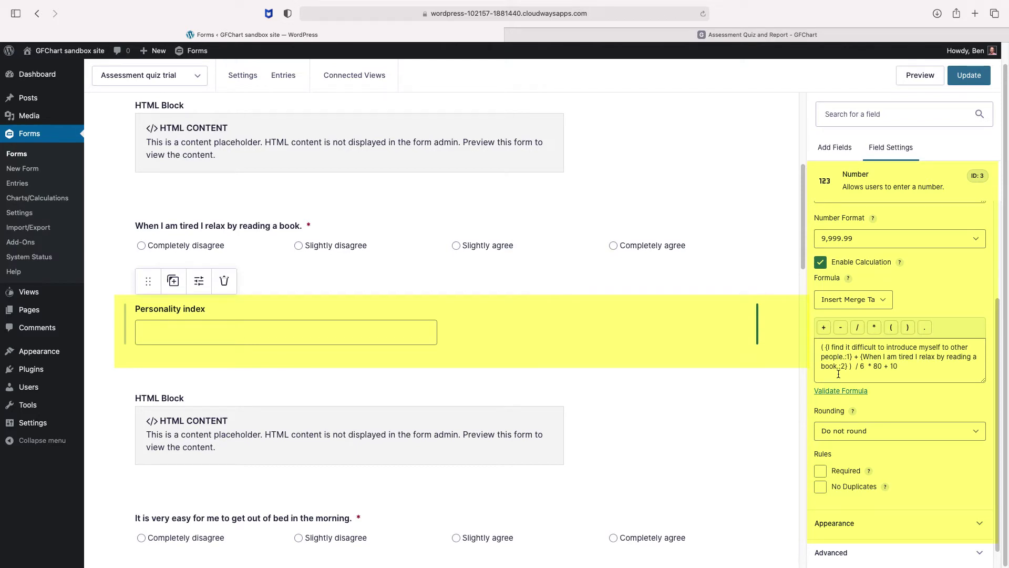
- Try appending + and the "I find it difficult to introduce myself to other people." merge tag to the Personality index formula, and remove the addition
click(918, 367)
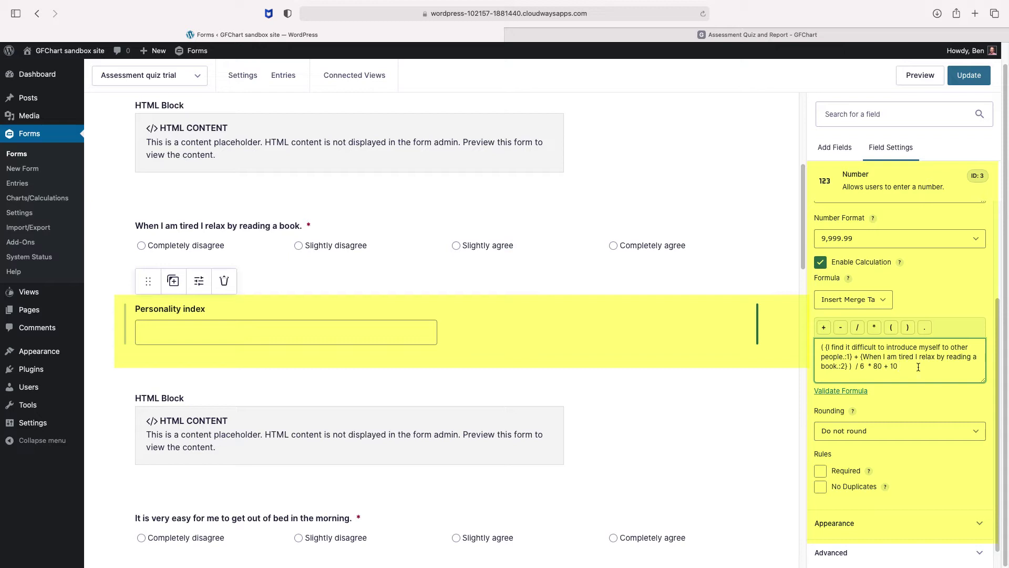
click(824, 327)
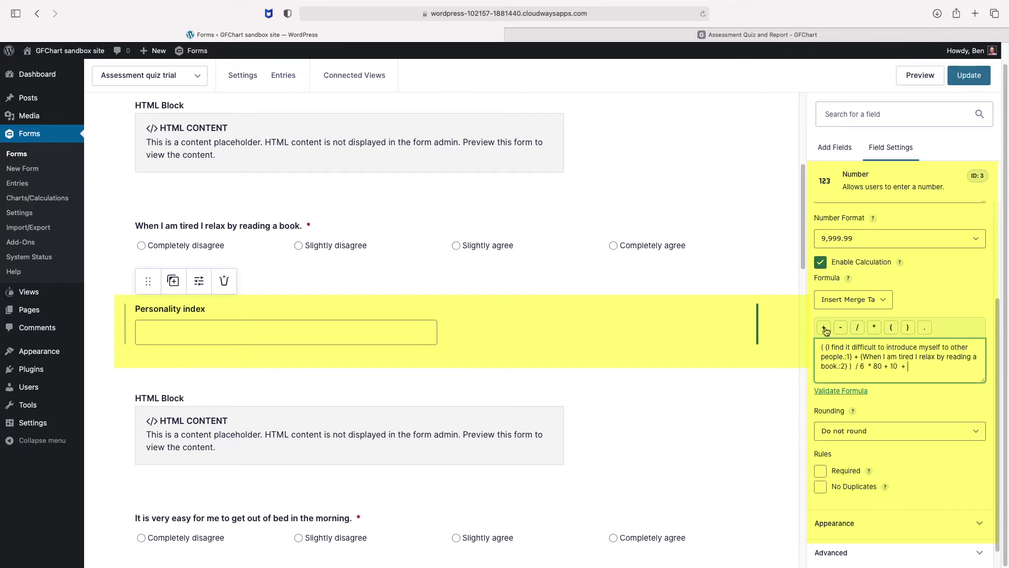
click(885, 302)
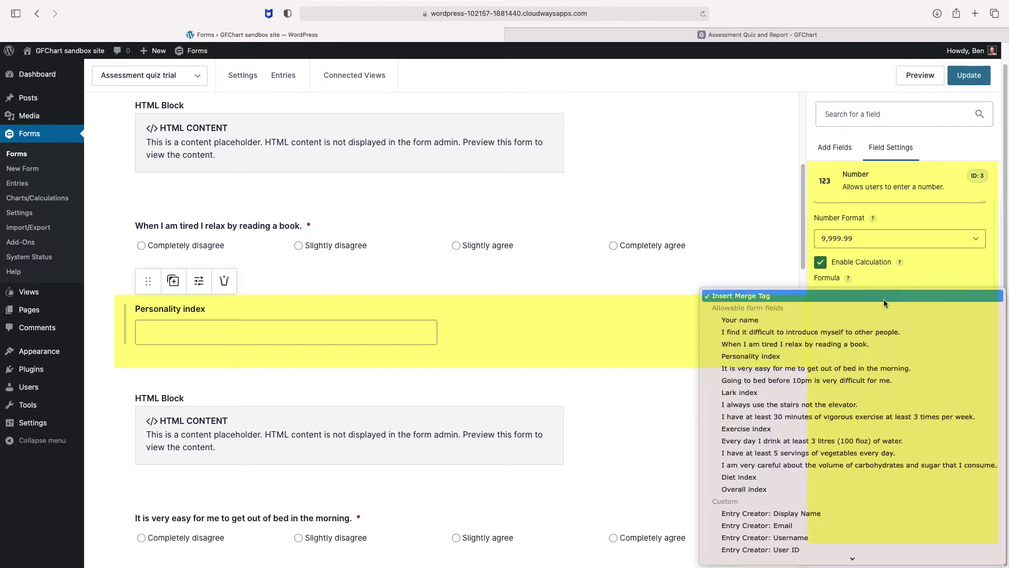
click(746, 332)
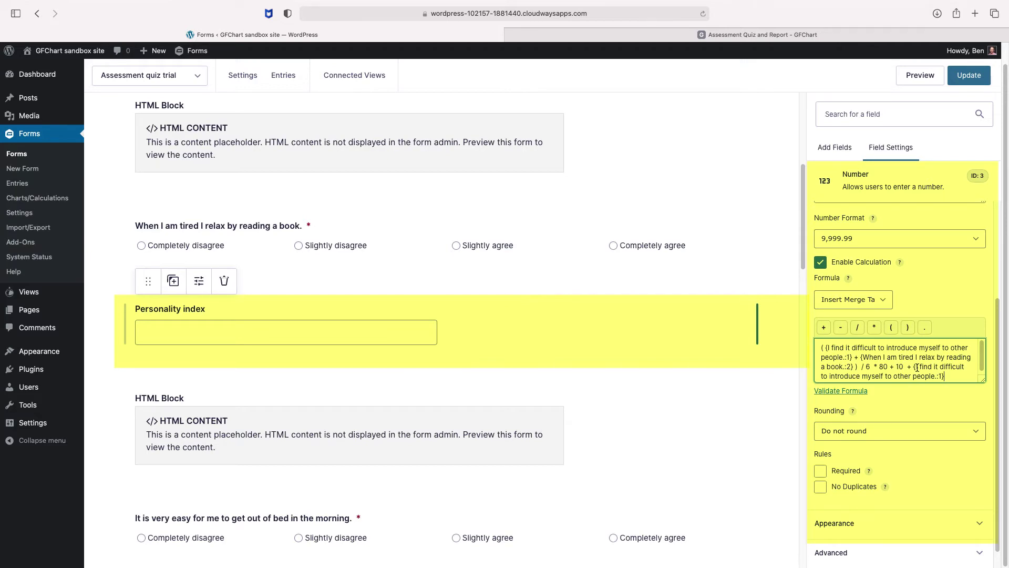
drag(908, 367, 961, 374)
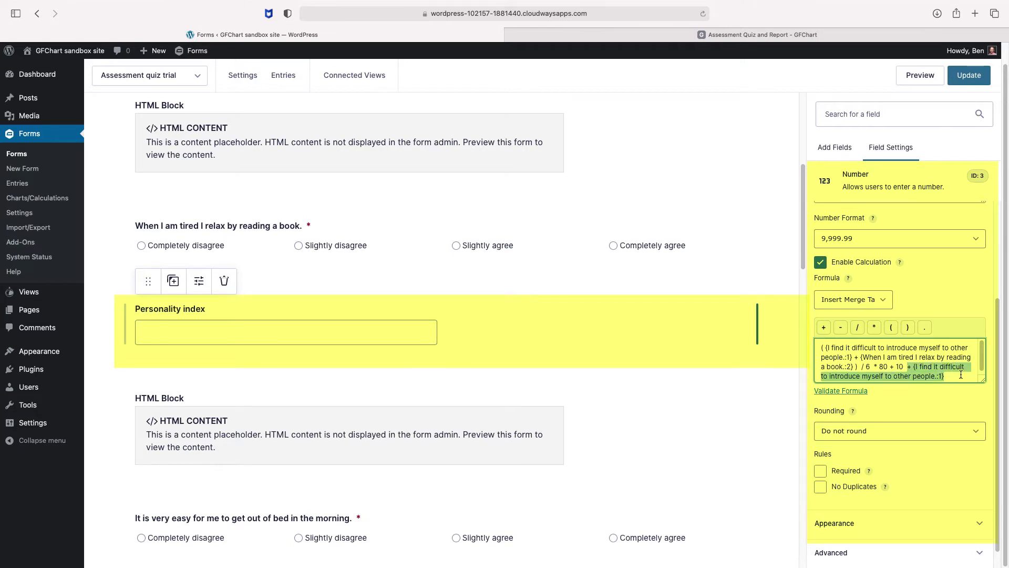
key(BackSpace)
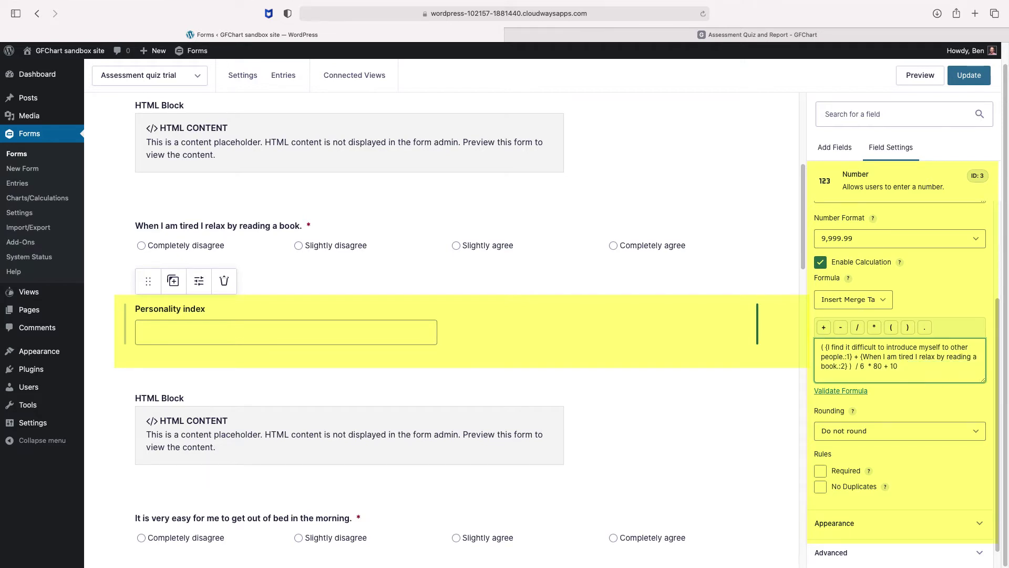
- Validate the Personality index formula and review the field's appearance and advanced visibility settings
click(844, 392)
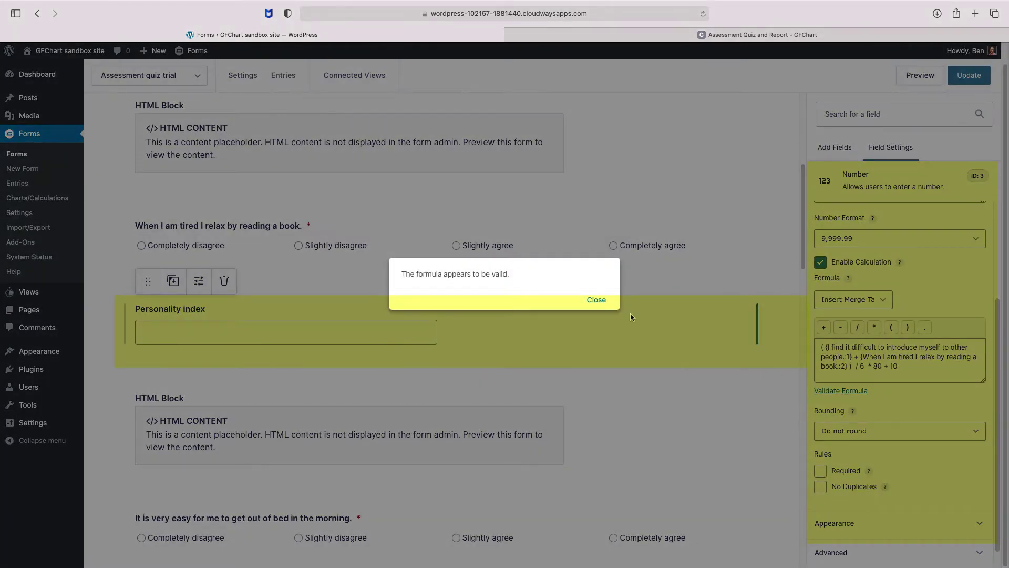
click(597, 301)
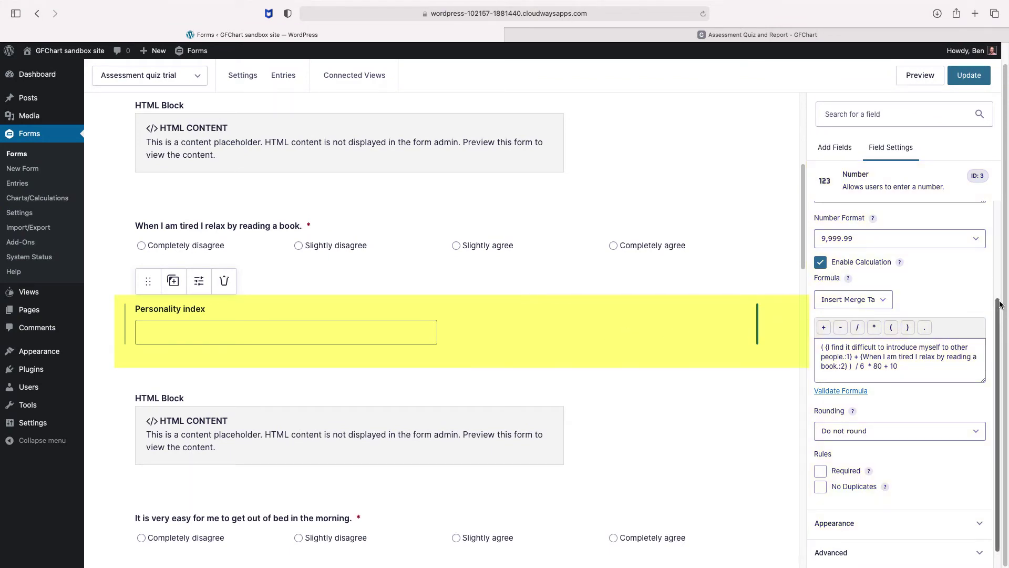
scroll(1000, 304, down, 1)
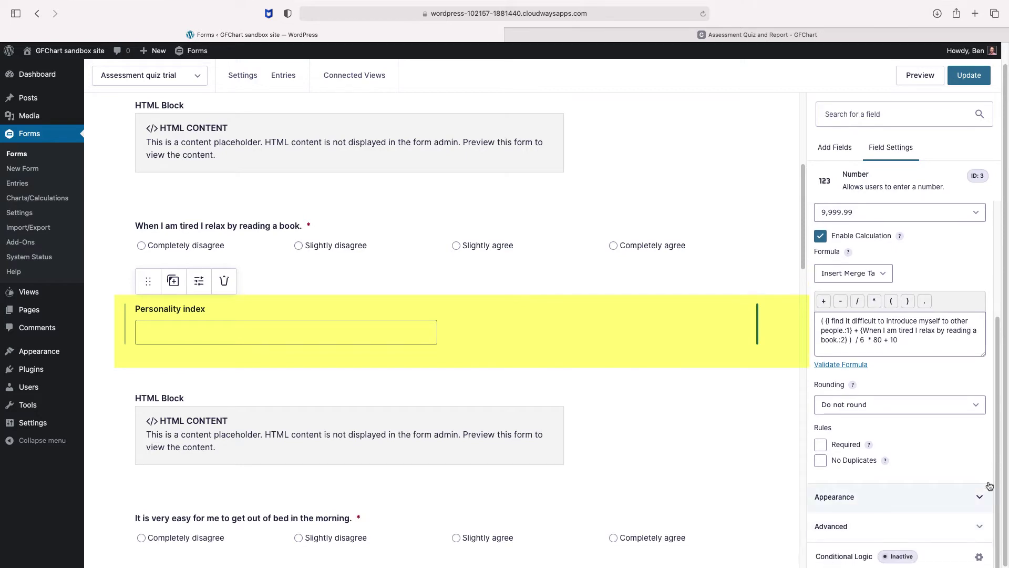
click(982, 503)
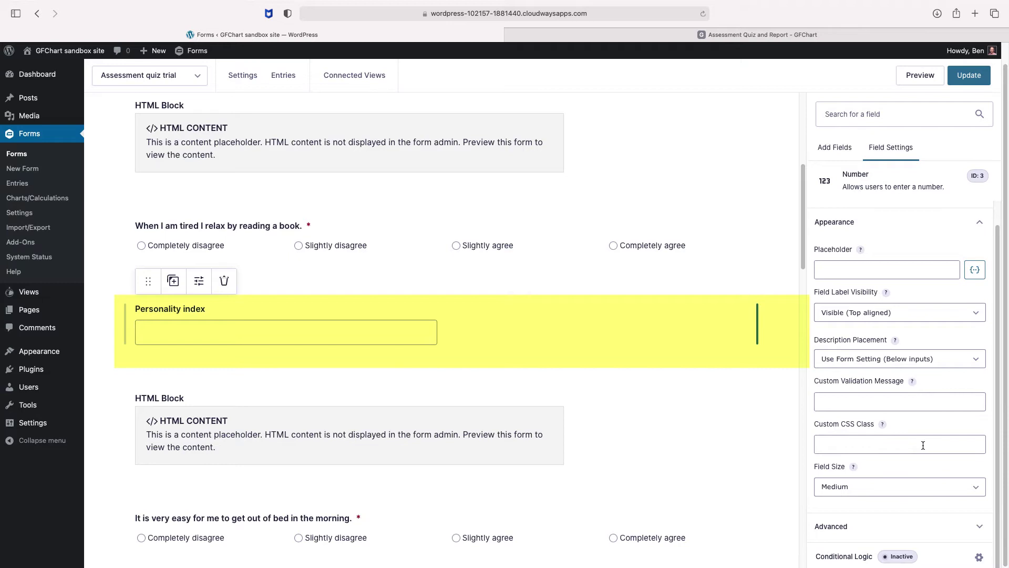
click(983, 527)
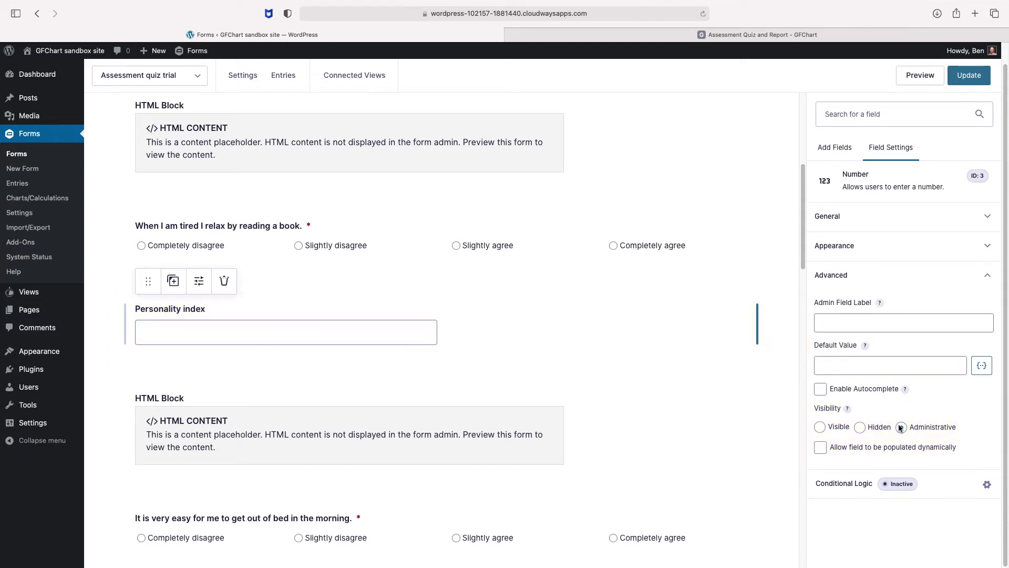
- Look through the remaining quiz questions and index fields, and open the general settings of the Overall index field
drag(804, 260, 803, 366)
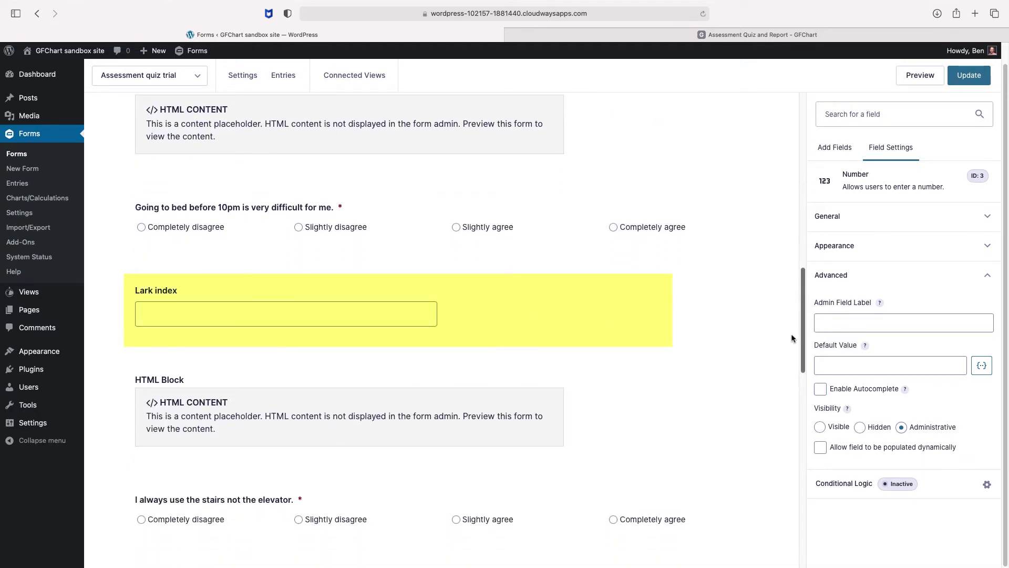
drag(804, 339, 798, 388)
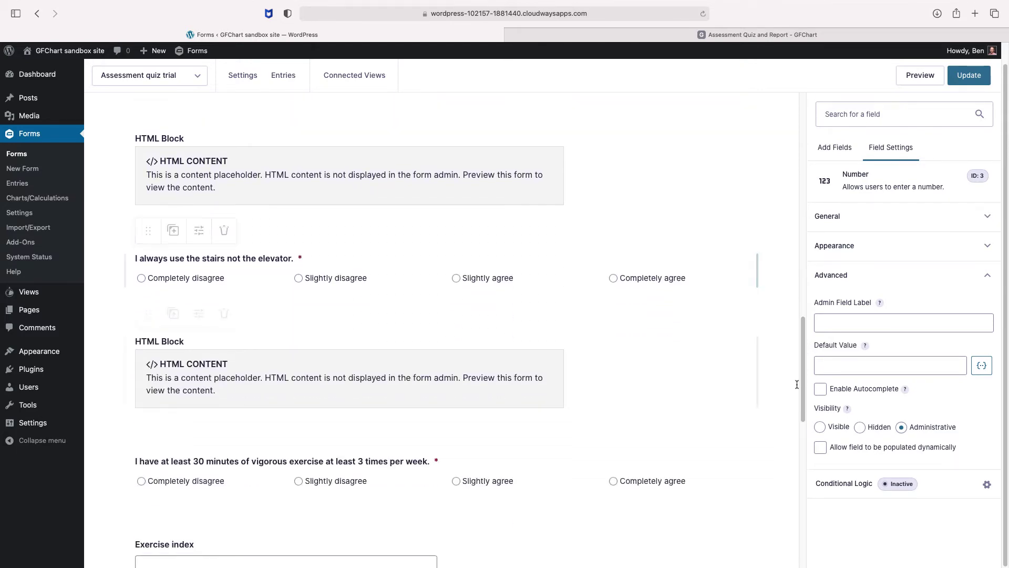
drag(801, 342, 818, 412)
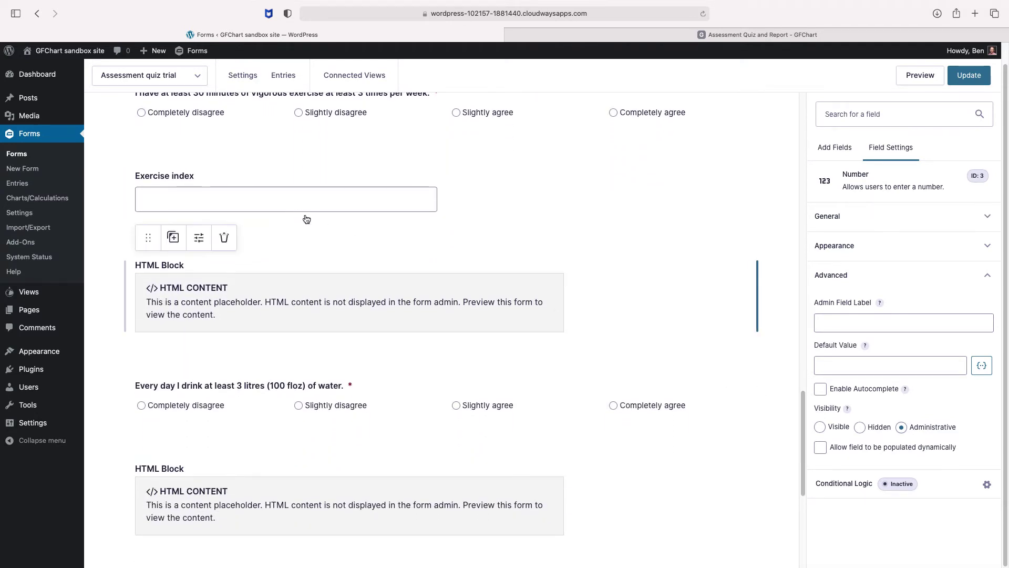
drag(802, 406, 808, 442)
drag(808, 447, 806, 543)
click(129, 415)
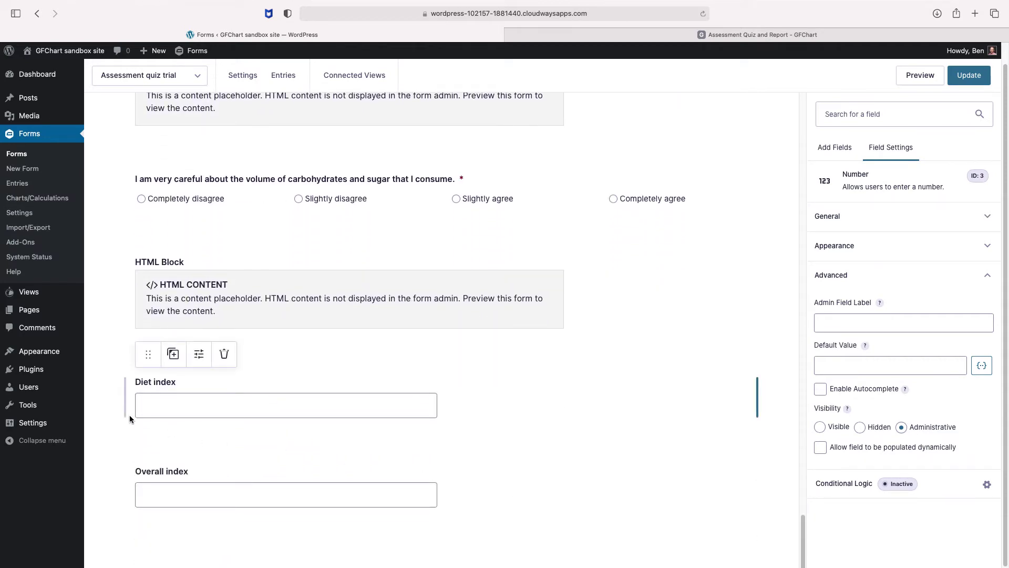
click(172, 475)
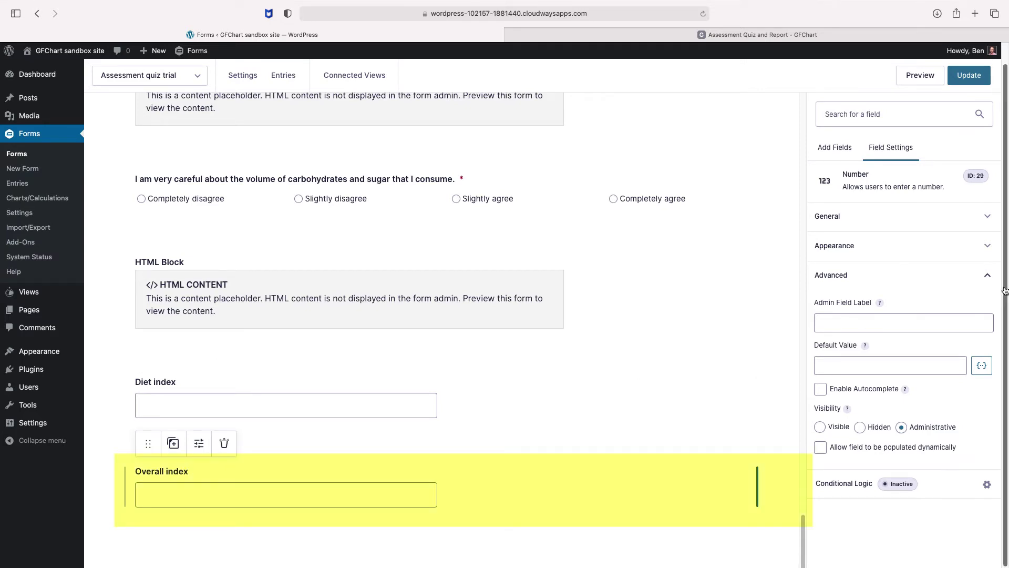
click(988, 217)
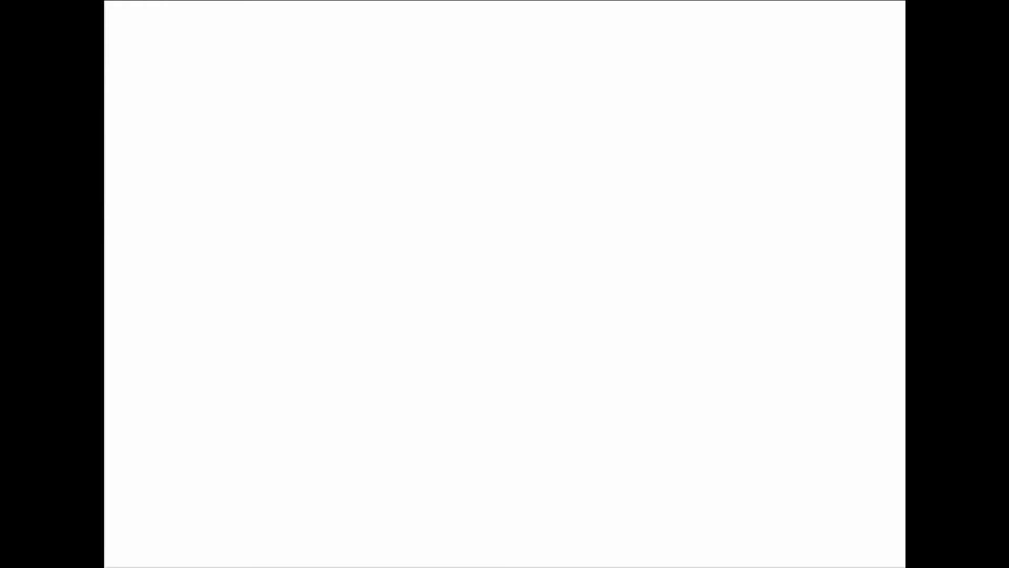
- On the blank whiteboard, handwrite "Option 1" with "Option 2" directly below it
mouse_move(142, 326)
mouse_down()
mouse_move(158, 342)
mouse_move(196, 331)
mouse_up()
drag(205, 320, 204, 344)
mouse_move(138, 372)
mouse_down()
mouse_move(149, 392)
mouse_move(161, 374)
mouse_move(210, 374)
mouse_up()
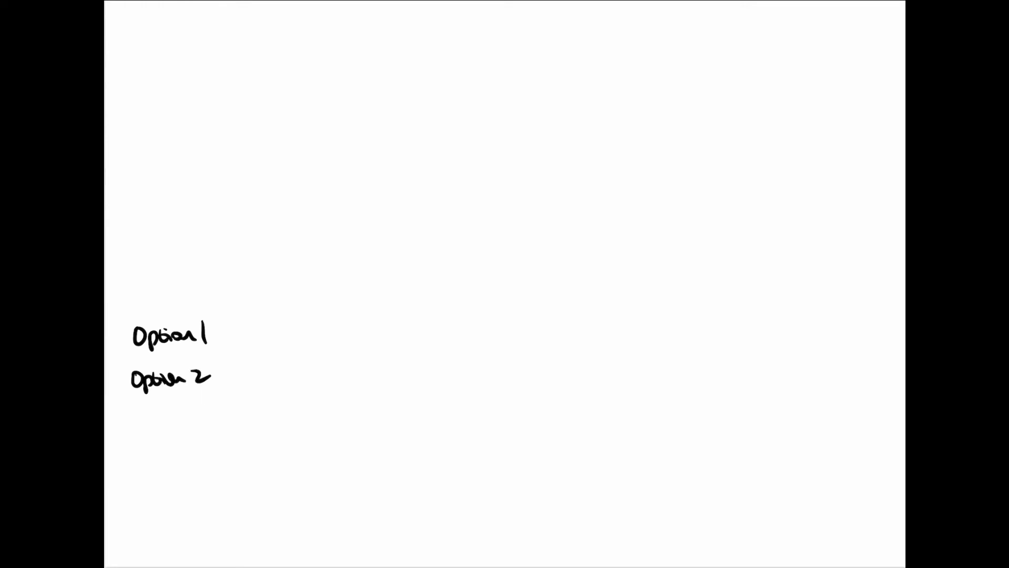